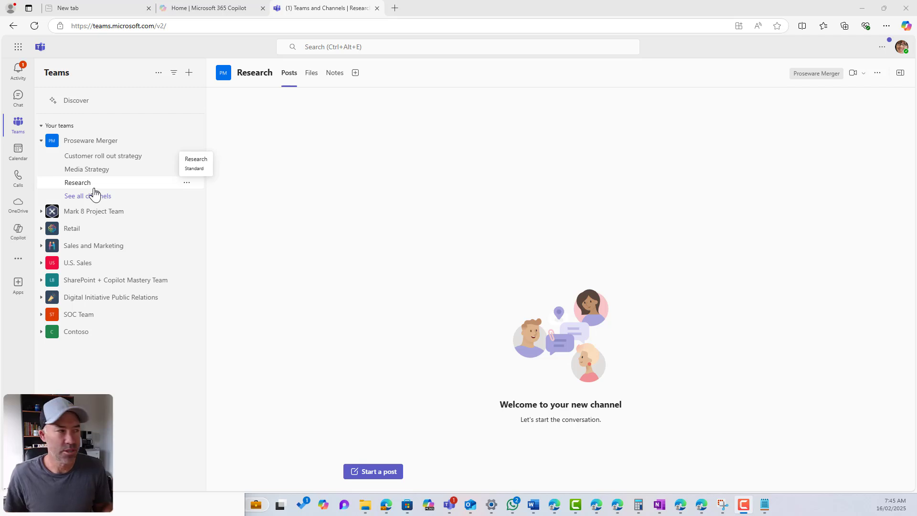
Step: Open the Customer roll out strategy channel's files in SharePoint and view the Proseware Merger site's Documents library
left_click(121, 157)
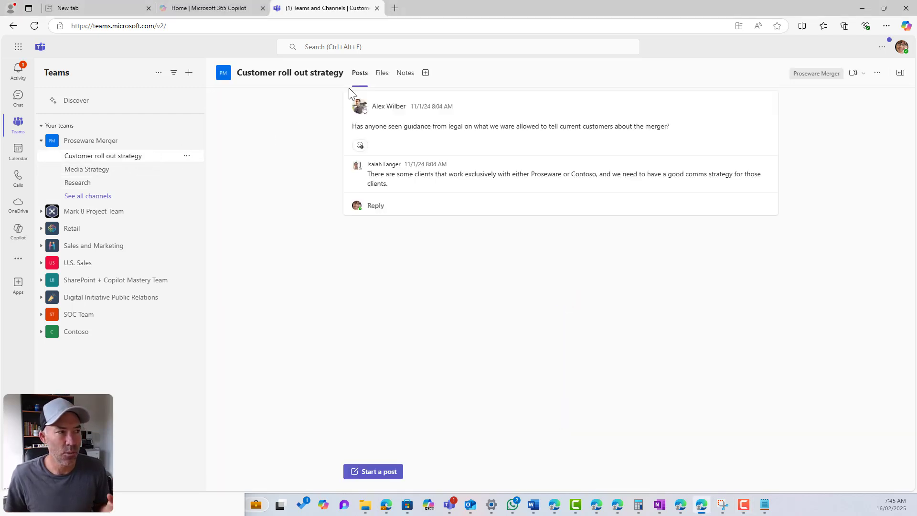
left_click(378, 81)
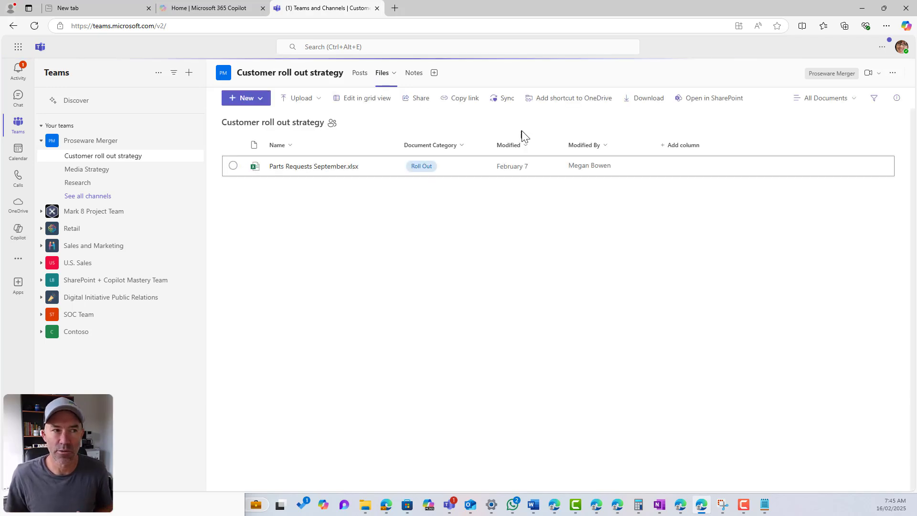
left_click(695, 101)
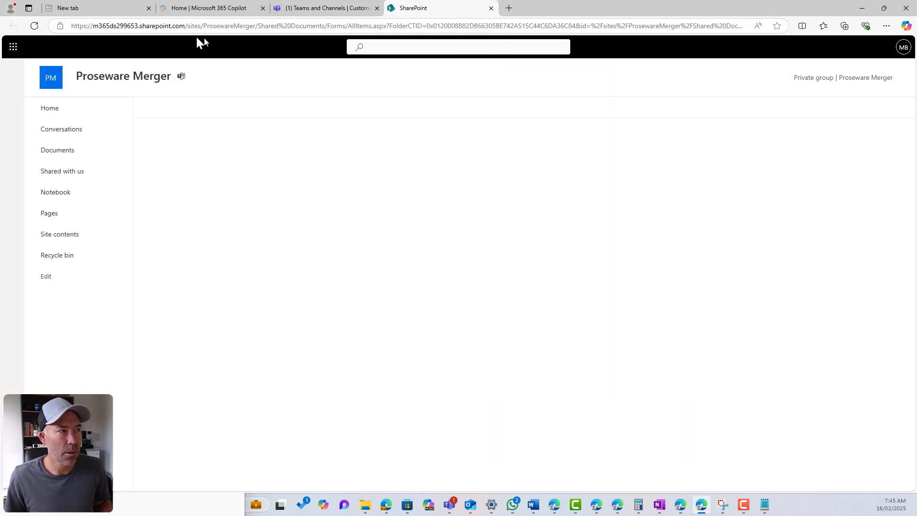
left_click_drag(193, 25, 256, 27)
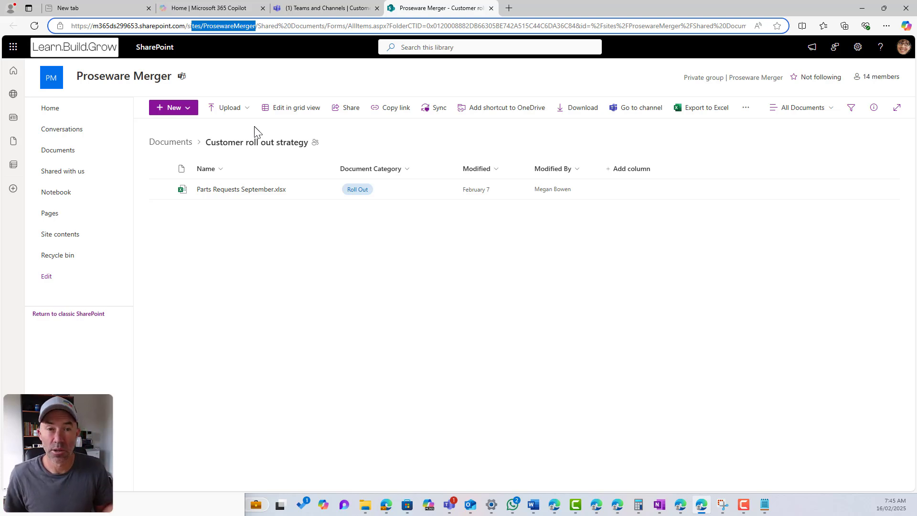
left_click(74, 152)
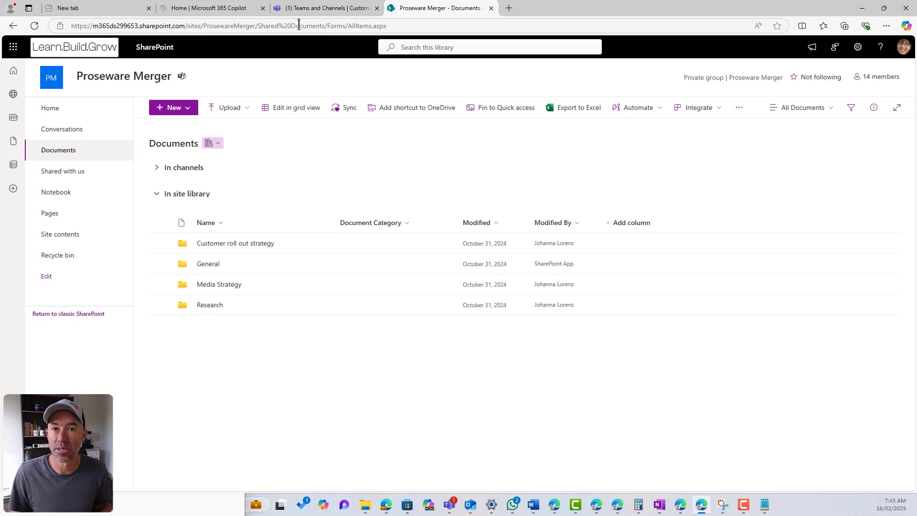
Step: Return to Teams and start a new channel in the Proseware Merger team
left_click(329, 8)
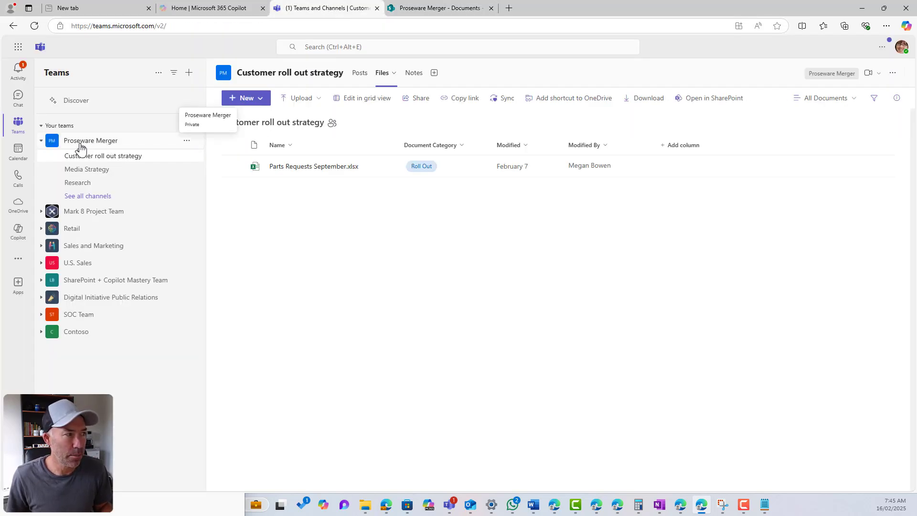
left_click(191, 79)
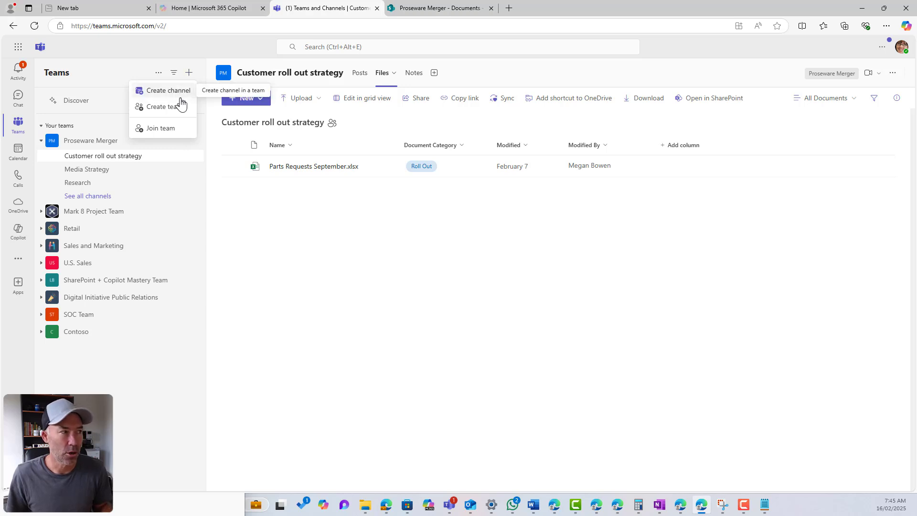
left_click(167, 92)
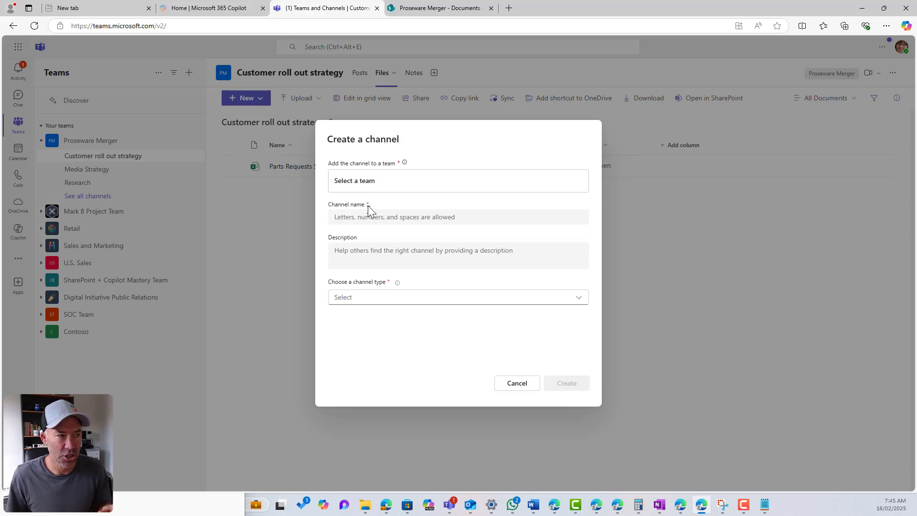
left_click(368, 181)
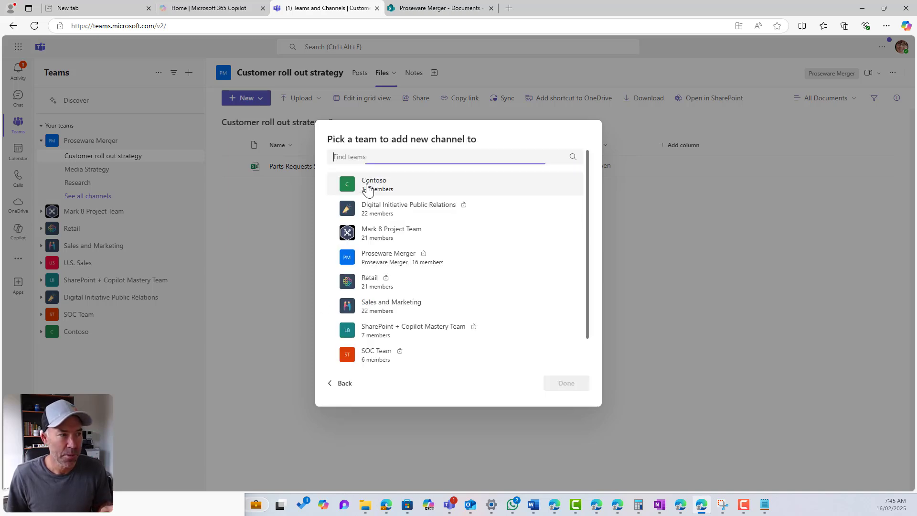
left_click(389, 266)
left_click(557, 387)
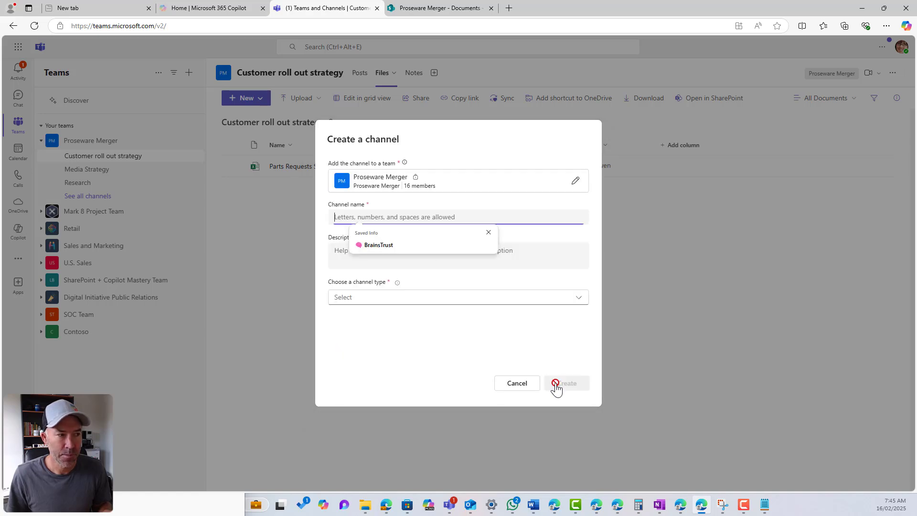
Step: Name the channel 🧠 BrainsTrust, set its type to Private, and create it
left_click(382, 246)
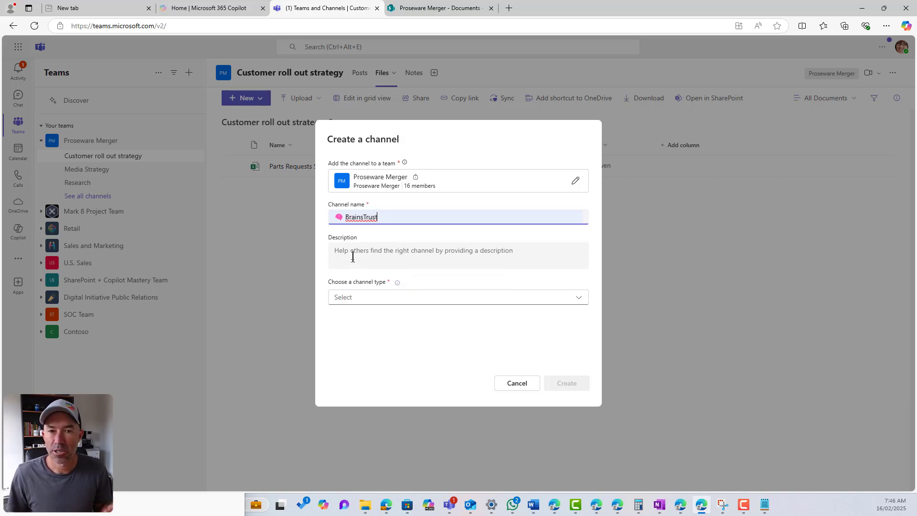
left_click(367, 305)
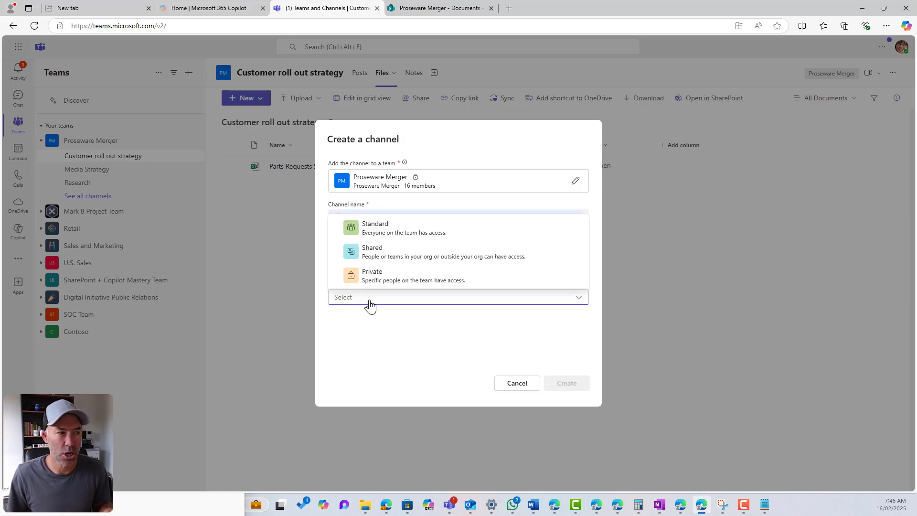
left_click(377, 276)
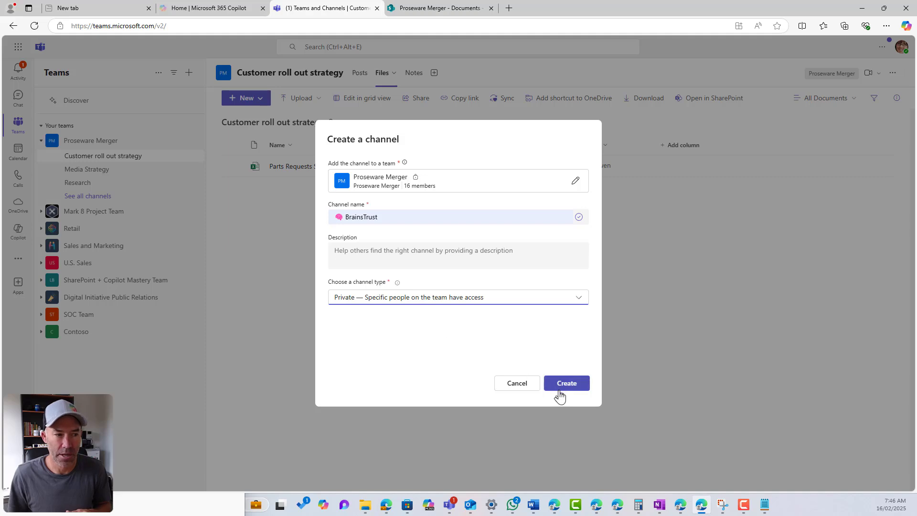
left_click(566, 385)
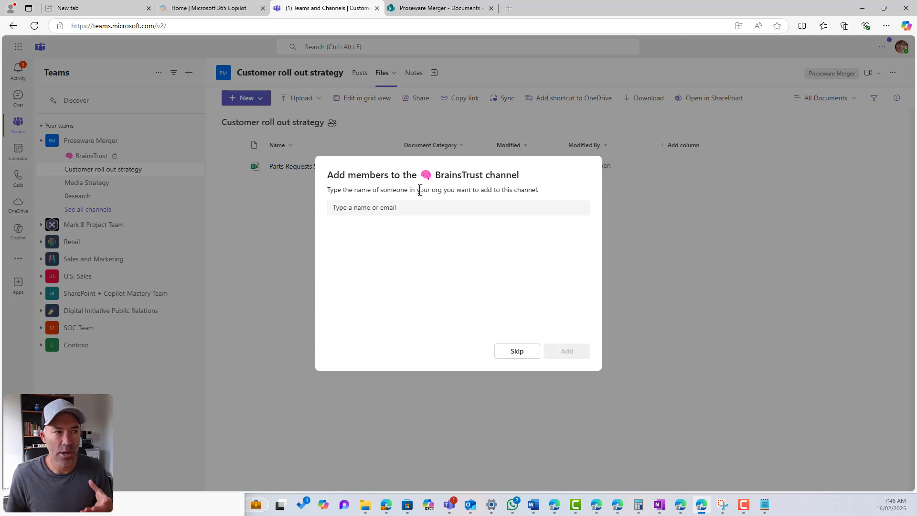
Step: Find a colleague by name and select them as a member for the BrainsTrust channel
left_click(428, 206)
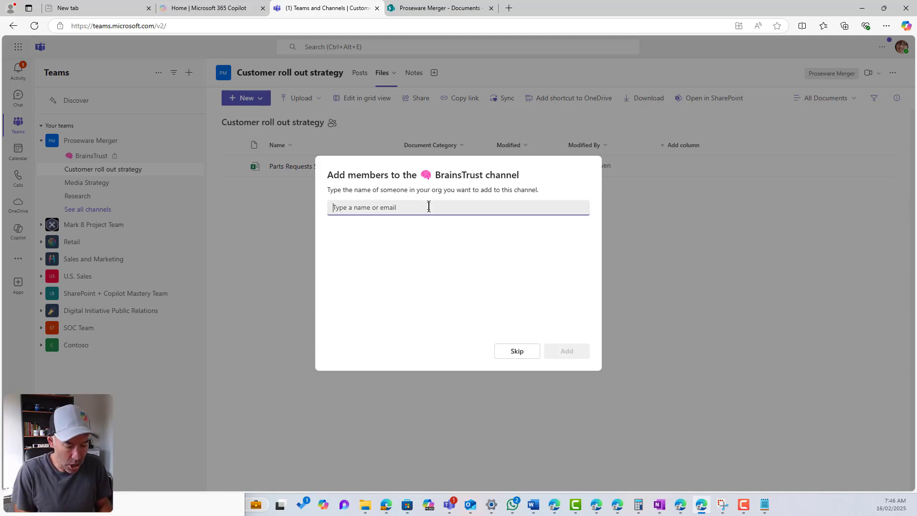
type("nest")
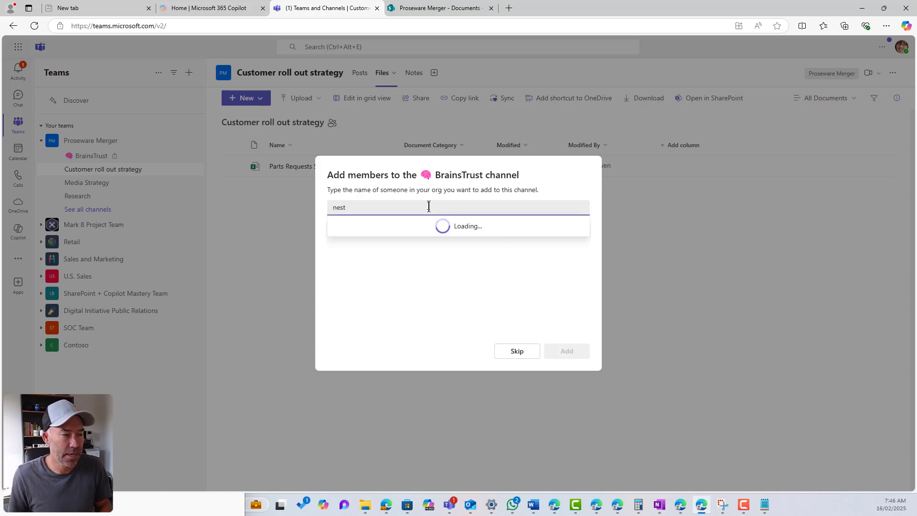
left_click(400, 230)
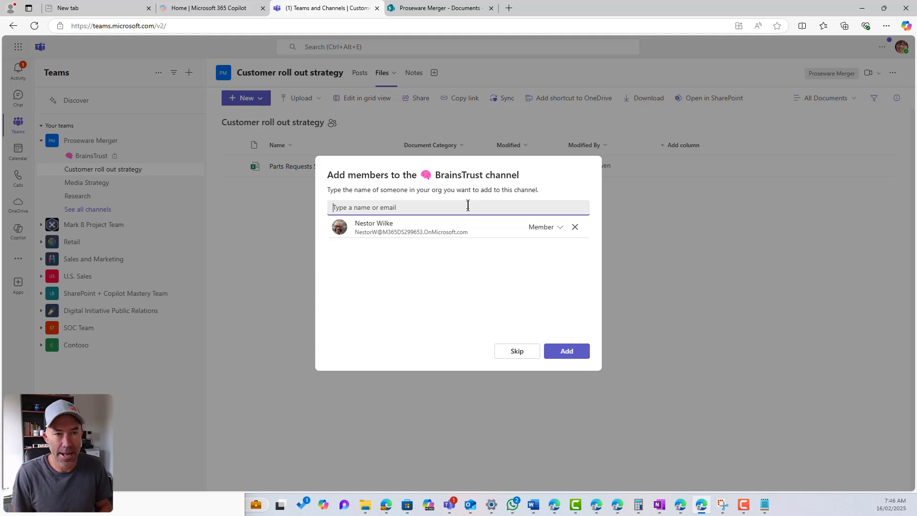
type("adele")
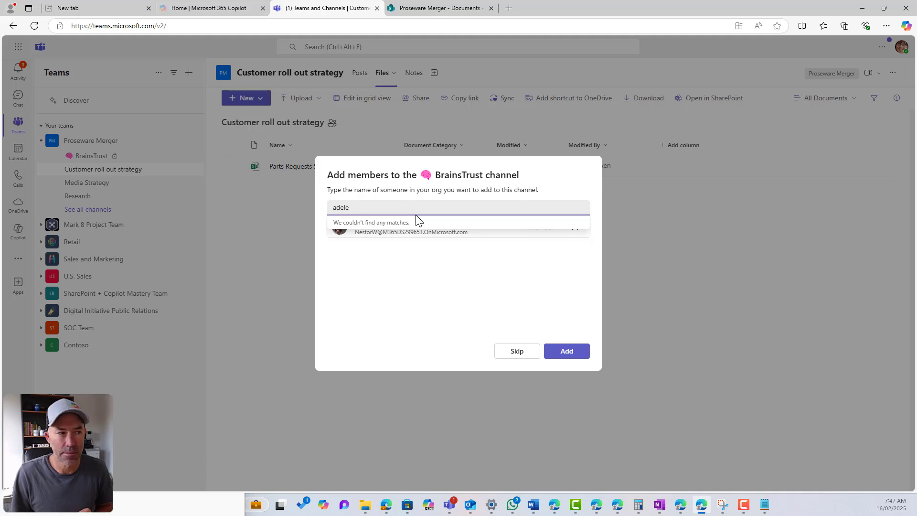
key("BackSpace")
key("BackSpace")
key("BackSpace")
key("BackSpace")
key("BackSpace")
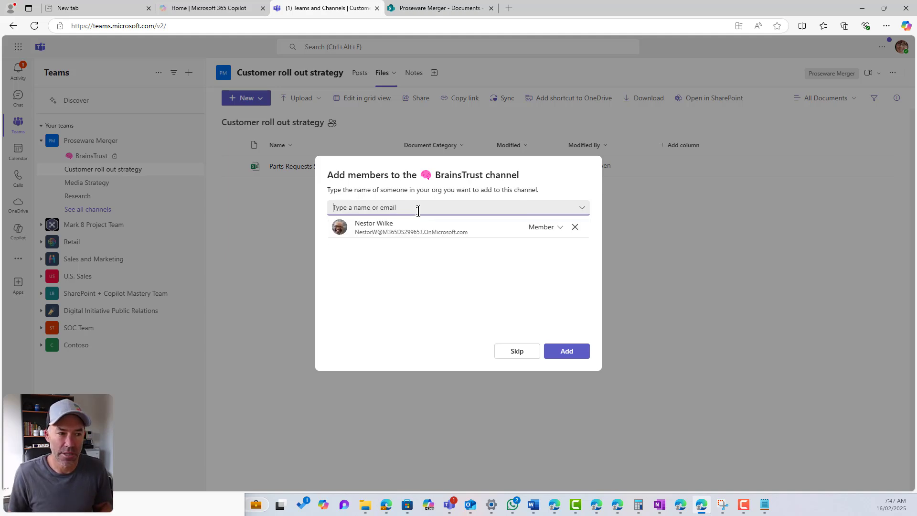
Step: Add the selected colleague to the BrainsTrust channel
left_click(567, 351)
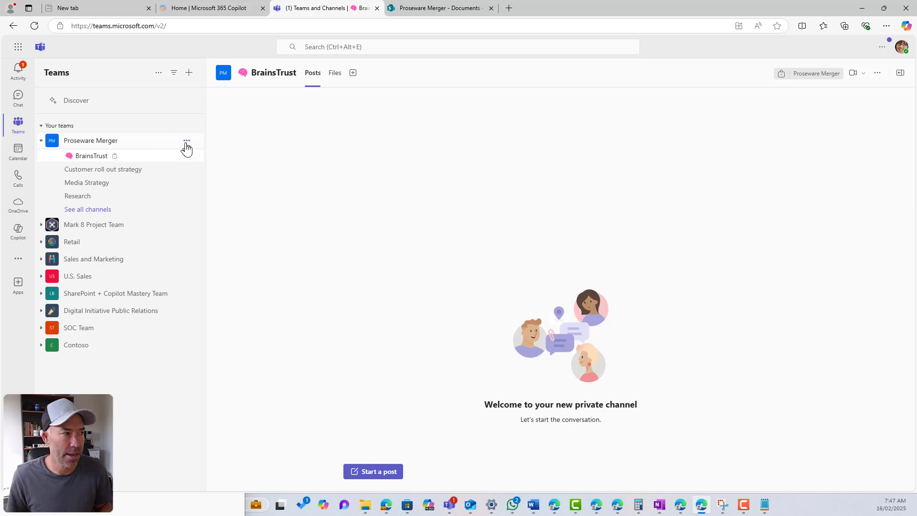
Step: Review the Proseware Merger team's full membership, including the owners and the expanded list of members and guests
left_click(186, 141)
left_click(166, 187)
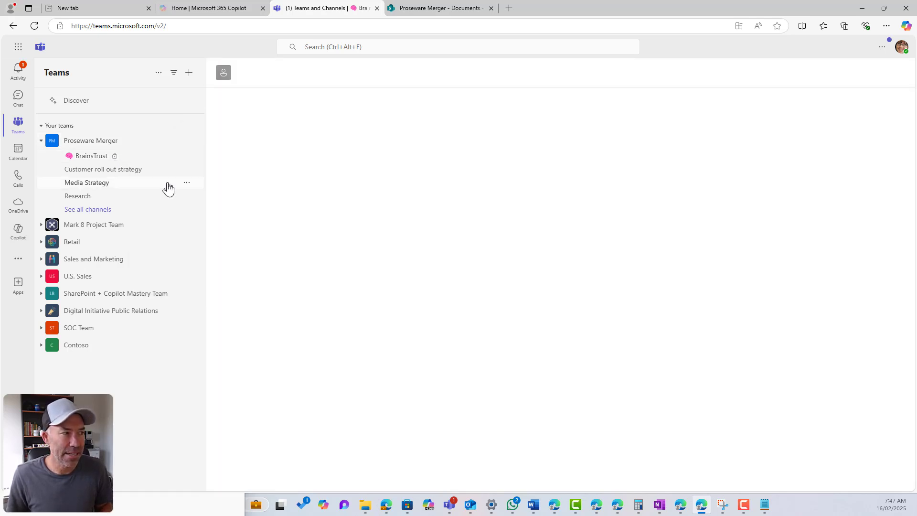
left_click(358, 82)
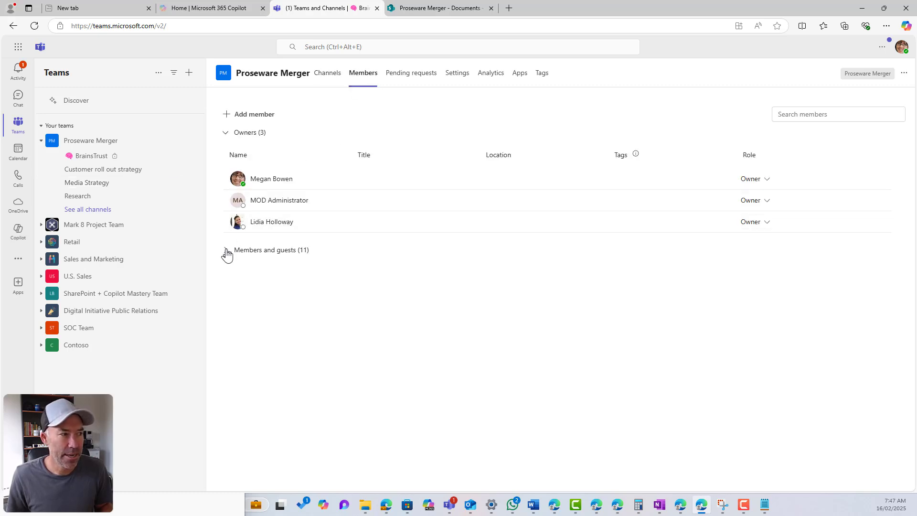
left_click(226, 252)
scroll(319, 275, "down", 1)
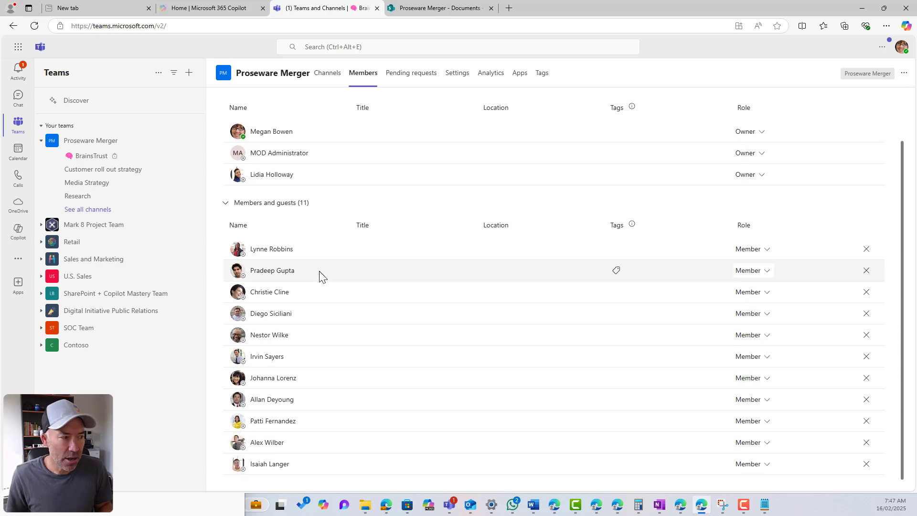
scroll(319, 275, "up", 1)
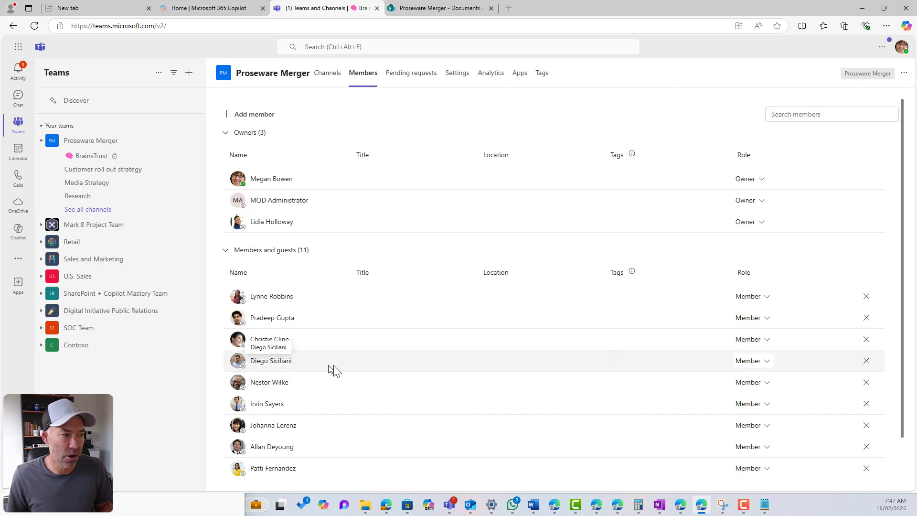
Step: Add another Proseware Merger team member to the private BrainsTrust channel, entering the person's name
left_click(187, 157)
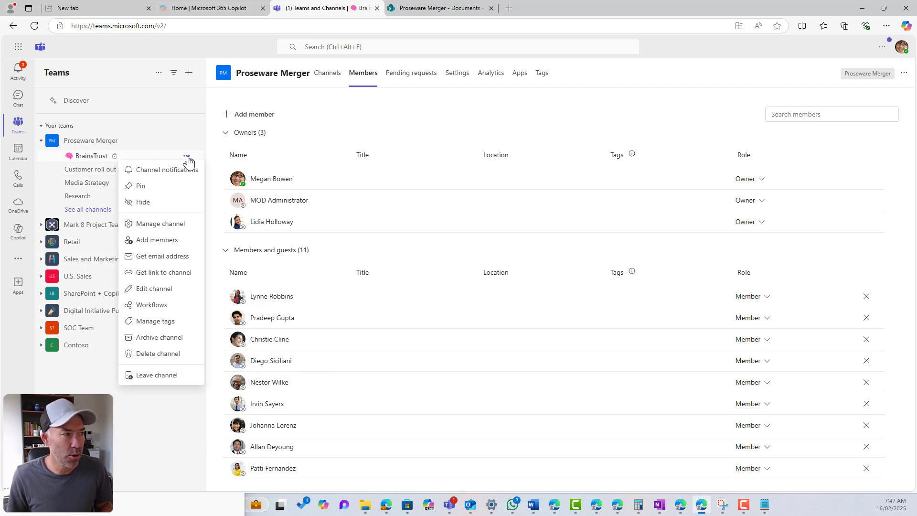
left_click(152, 251)
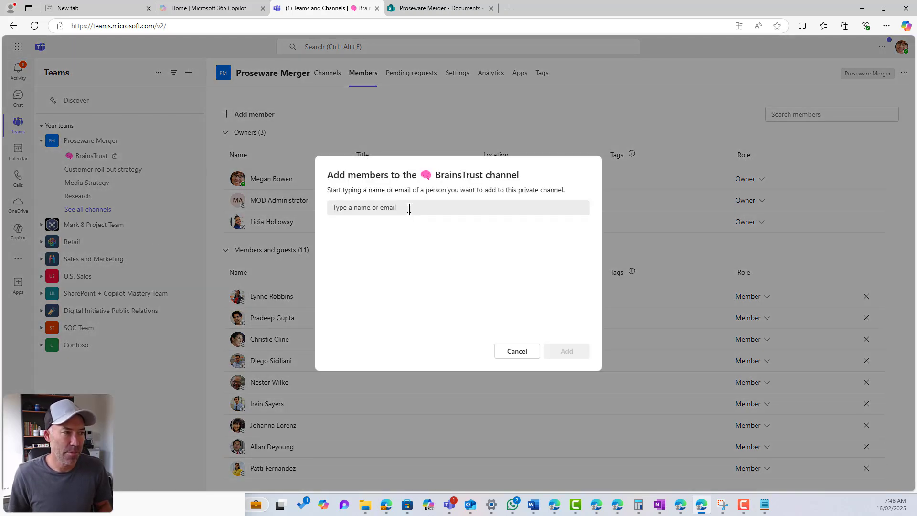
left_click(409, 208)
type("diego")
left_click(406, 233)
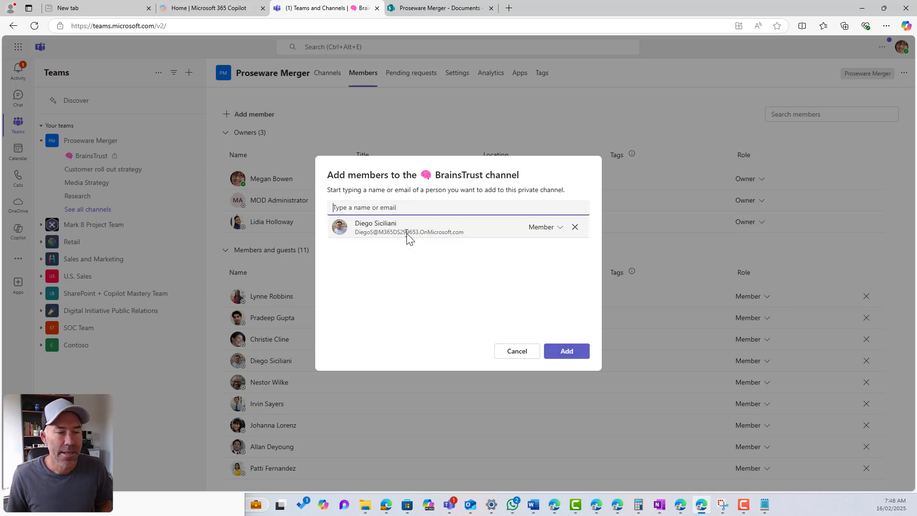
left_click(577, 353)
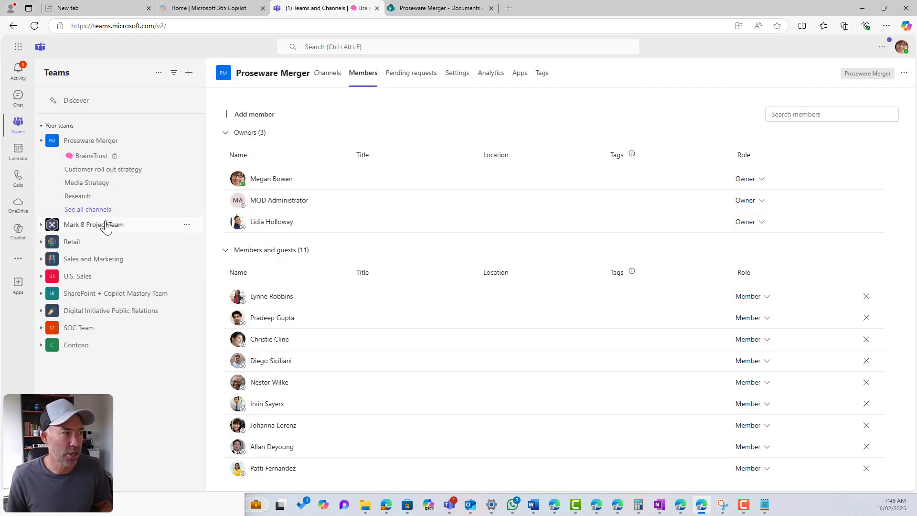
Step: Close the old SharePoint page, open the BrainsTrust channel's files in SharePoint, and dismiss the Next steps suggestions
left_click(93, 156)
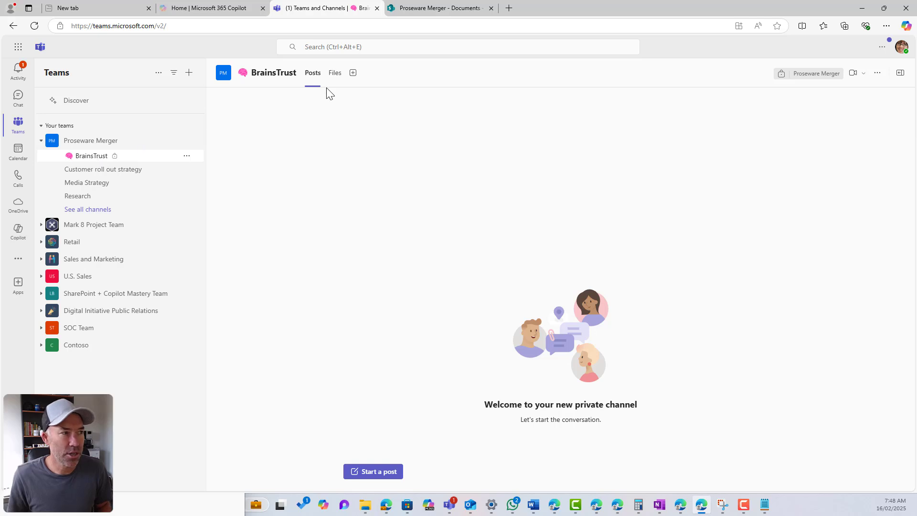
left_click(335, 73)
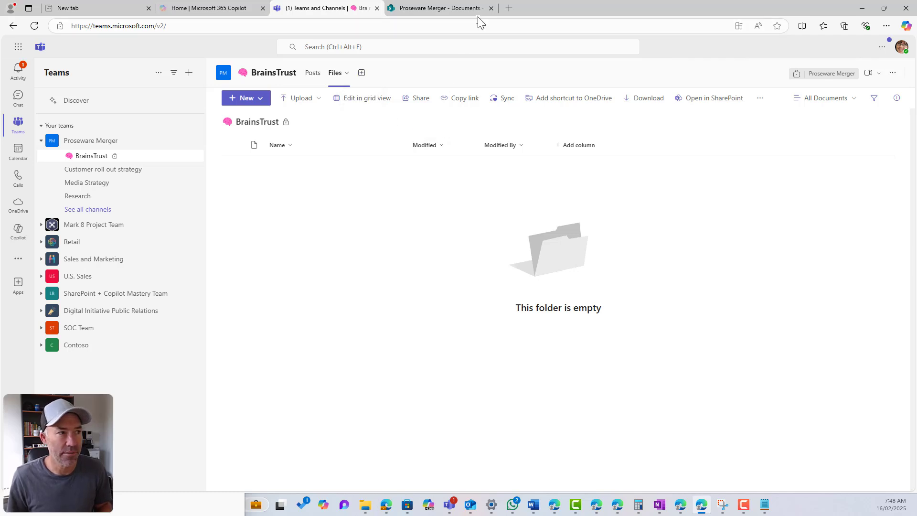
left_click(491, 8)
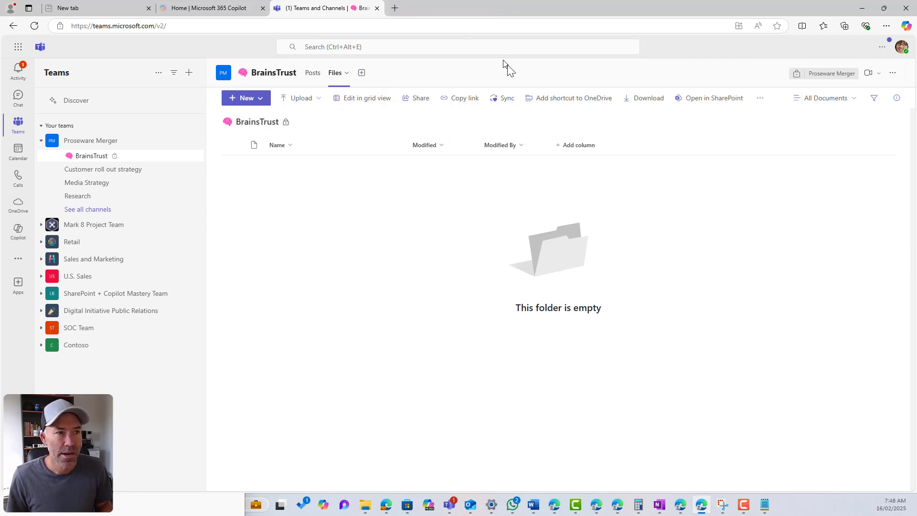
left_click(705, 104)
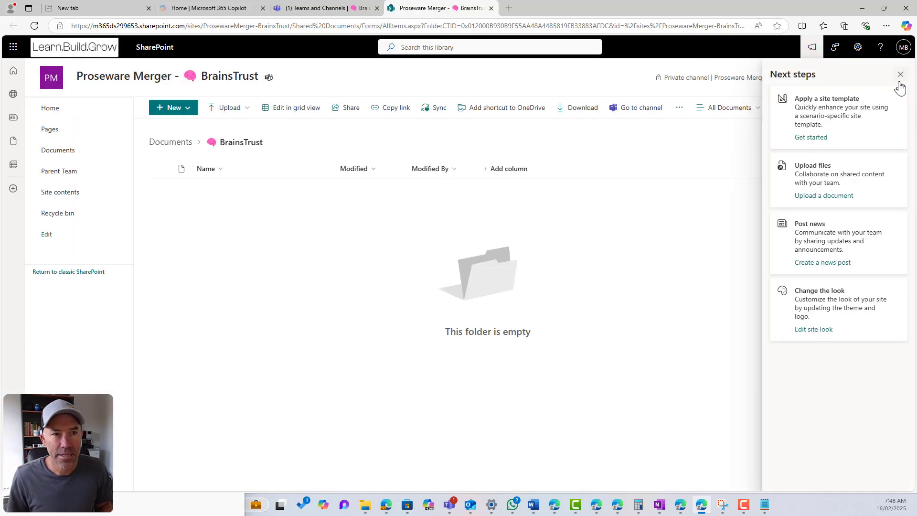
left_click(901, 75)
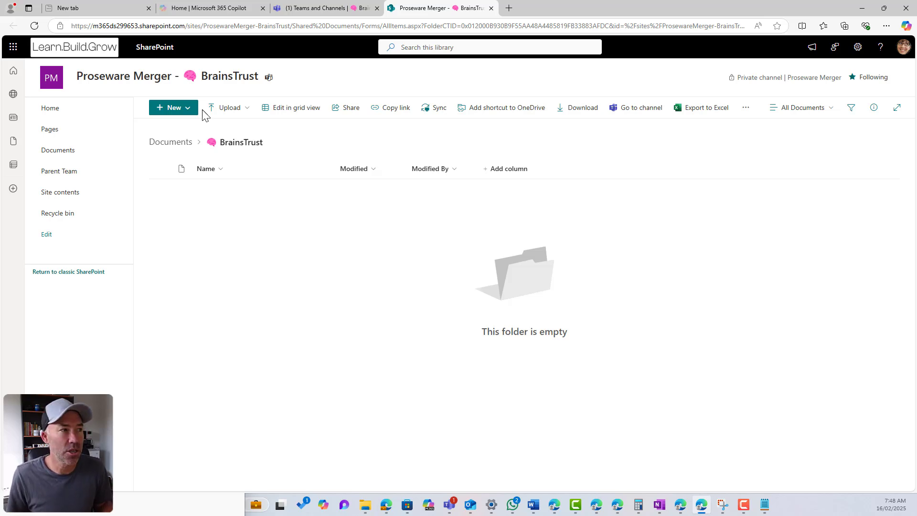
Step: Switch back to Teams and show the files of the Customer roll out strategy channel
left_click(319, 15)
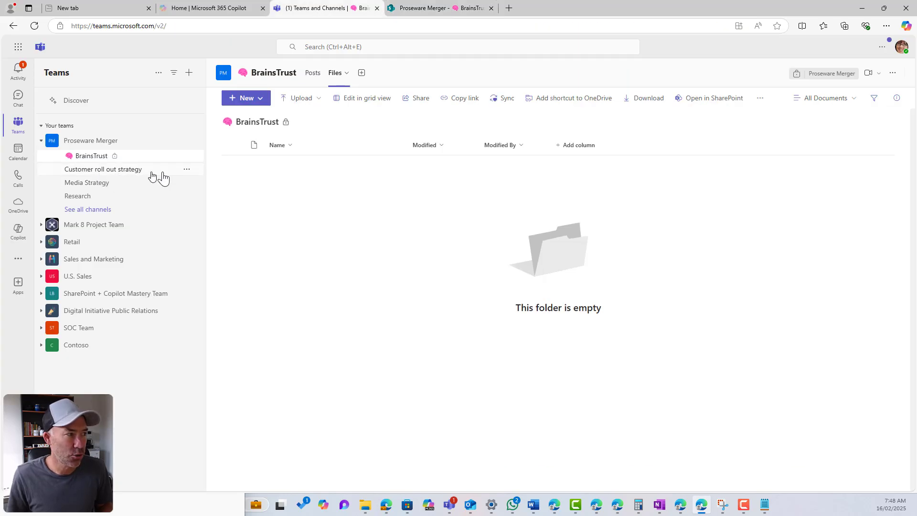
left_click(164, 172)
left_click(383, 74)
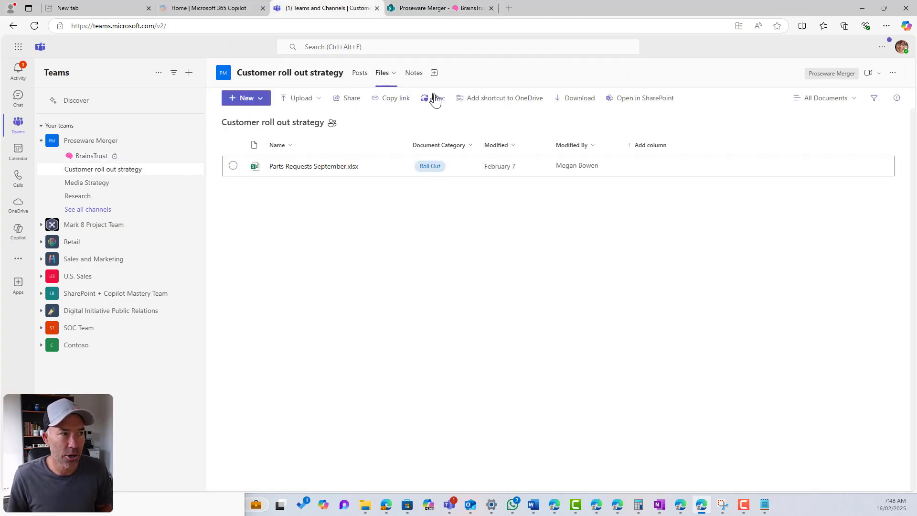
Step: Open the Customer roll out strategy channel's files in SharePoint and highlight the Proseware Merger site portion of the web address
left_click(702, 100)
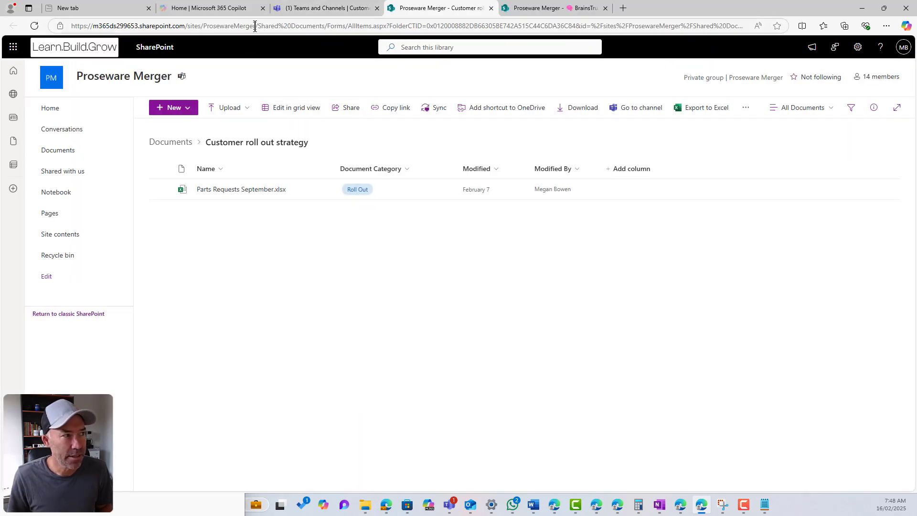
left_click_drag(257, 26, 71, 26)
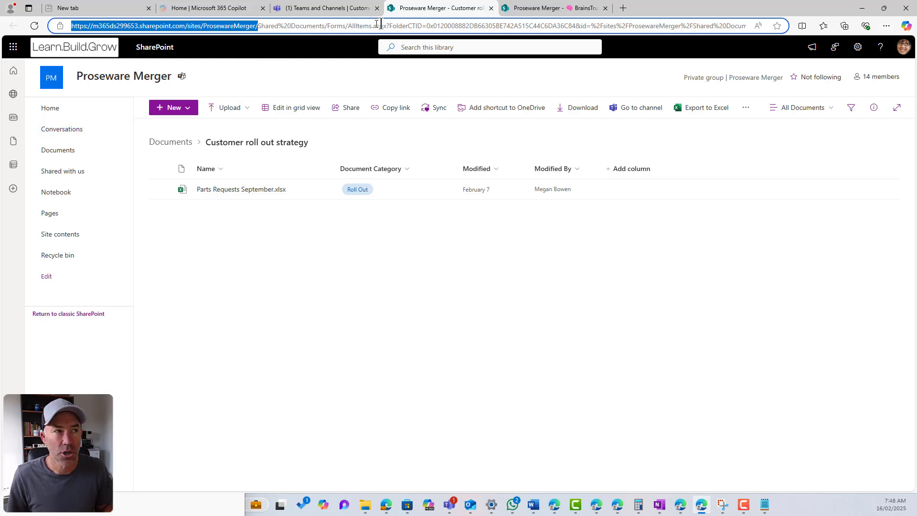
Step: Show the BrainsTrust SharePoint site's document library and highlight the ProsewareMerger-BrainsTrust site portion of its web address
left_click(529, 13)
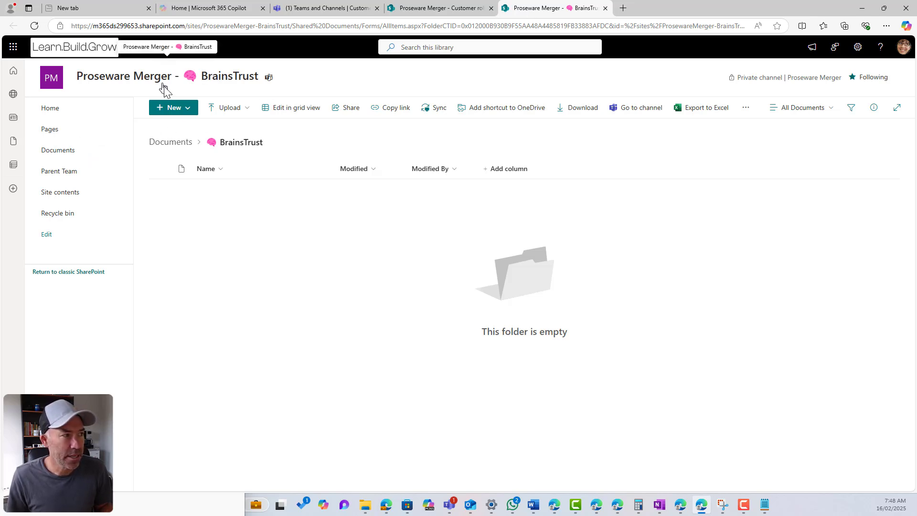
left_click(61, 150)
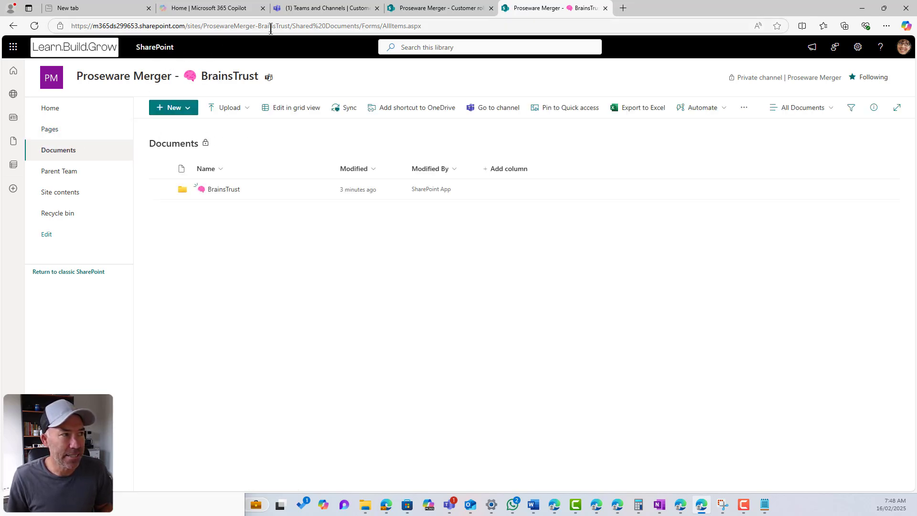
left_click_drag(290, 26, 37, 29)
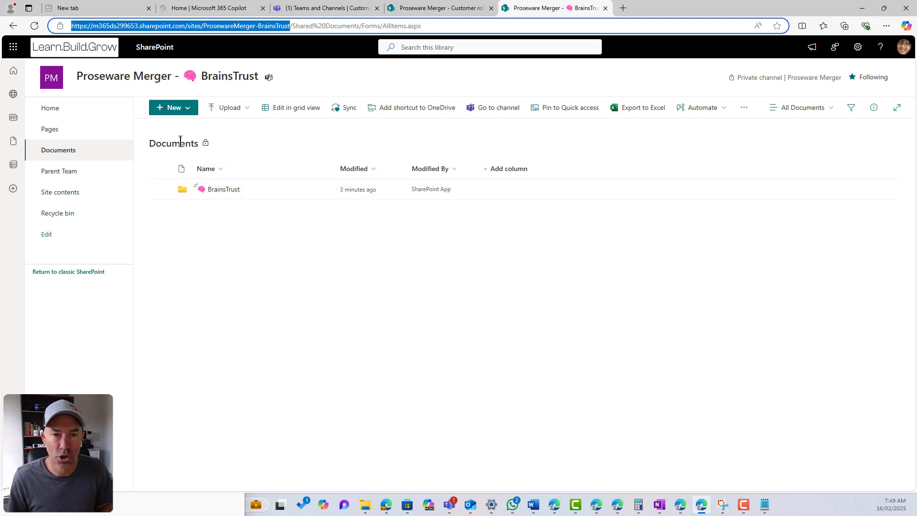
Step: Open the BrainsTrust folder, view the parent team's SharePoint site, and return to the BrainsTrust site
left_click(216, 190)
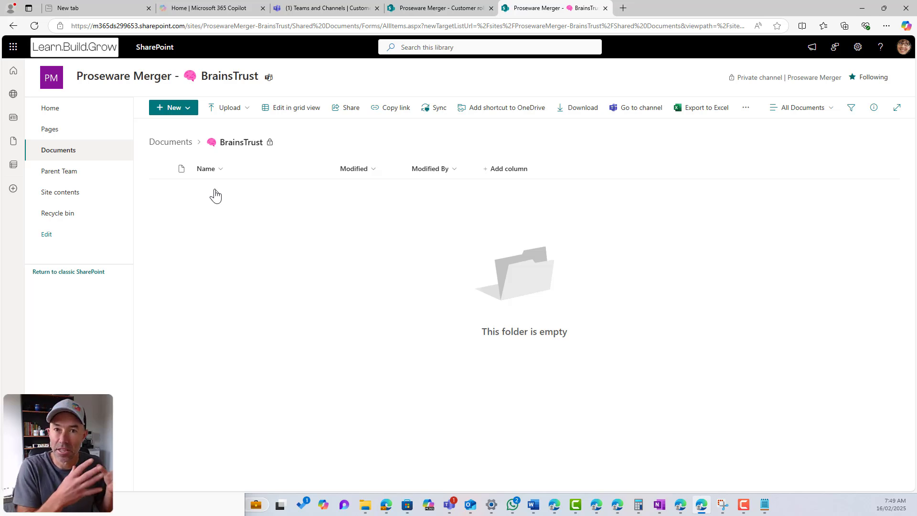
left_click(59, 176)
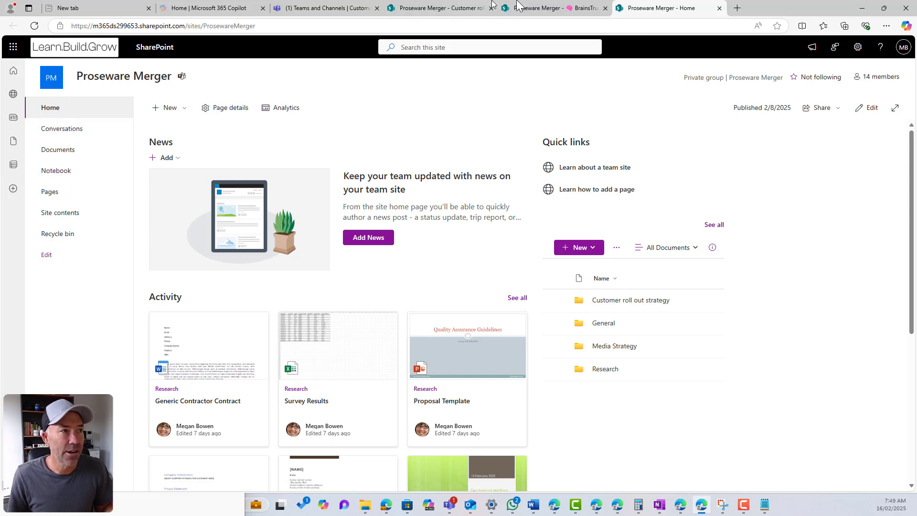
left_click(574, 13)
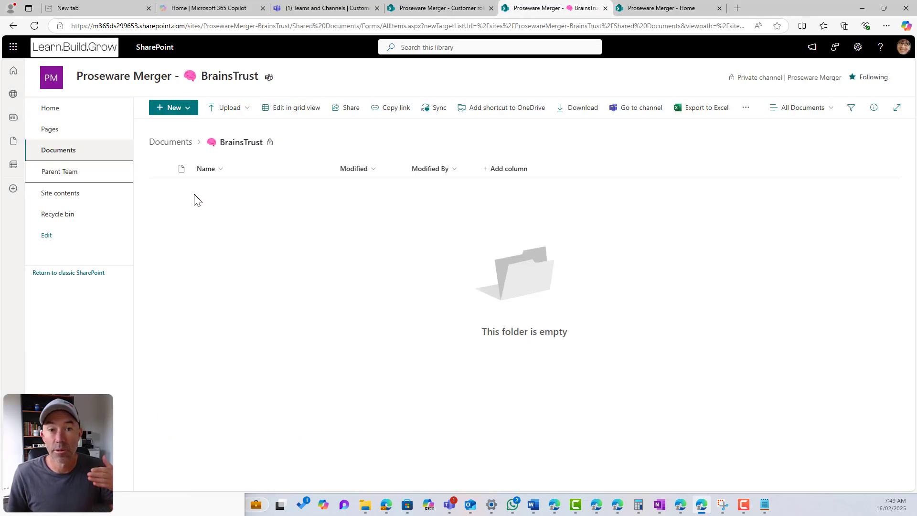
Step: Switch back to Teams and open the private BrainsTrust channel
left_click(340, 12)
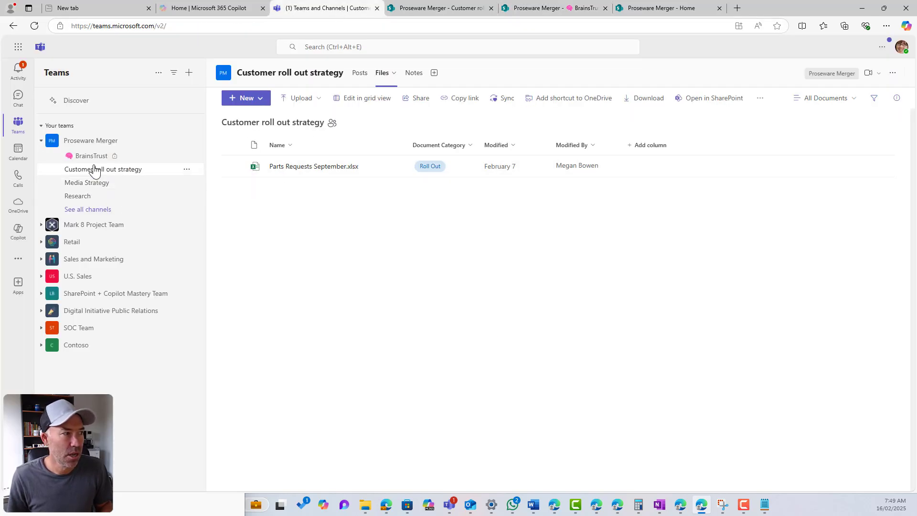
left_click(90, 155)
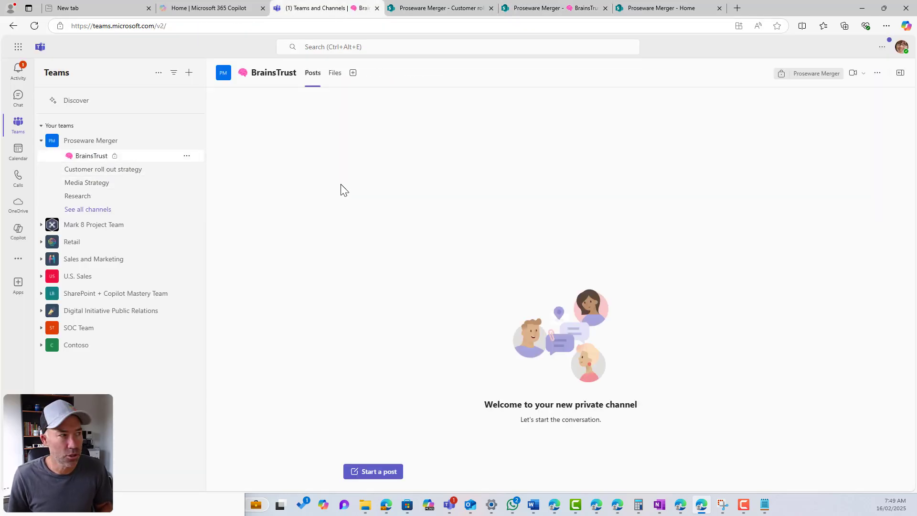